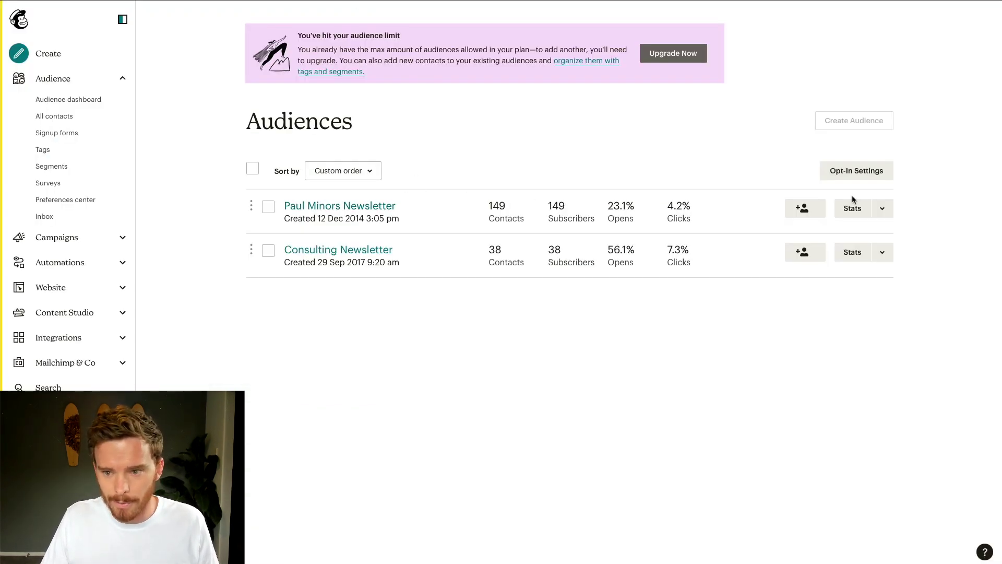
Open the settings of the first newsletter audience and go to its contact groups.
{"action": "left_click", "coordinate": [882, 208]}
{"action": "left_click", "coordinate": [864, 290]}
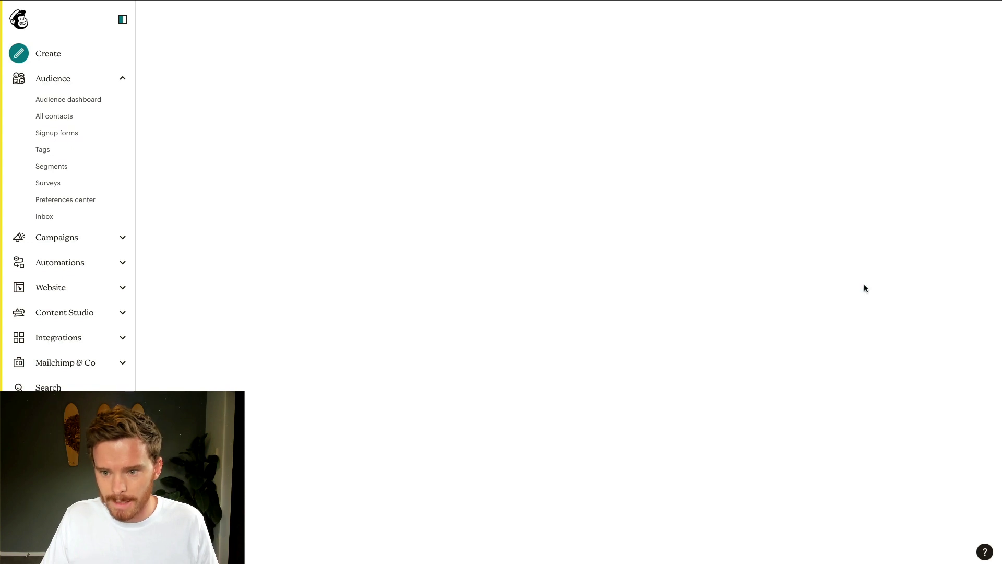
{"action": "left_click", "coordinate": [349, 205]}
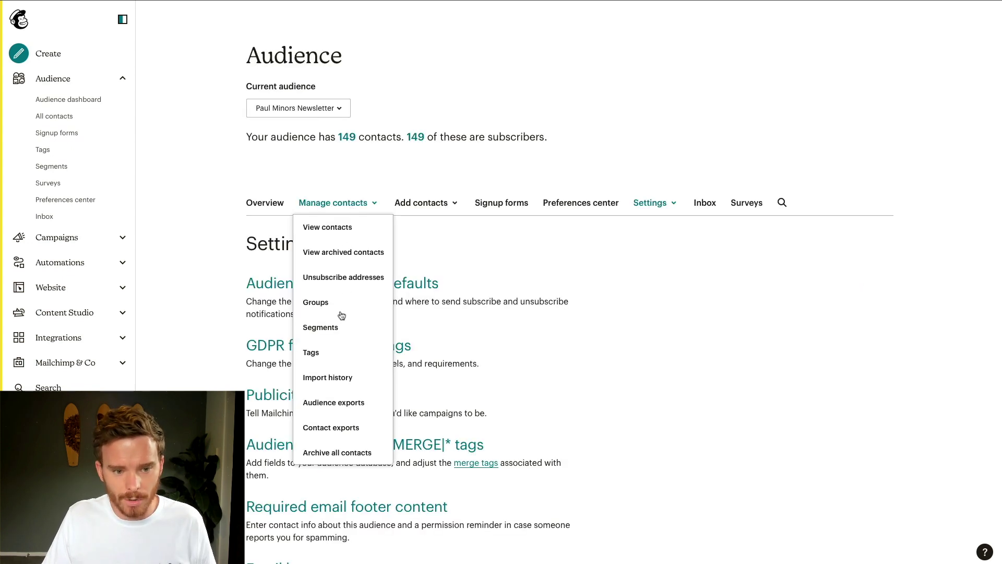
{"action": "left_click", "coordinate": [324, 309]}
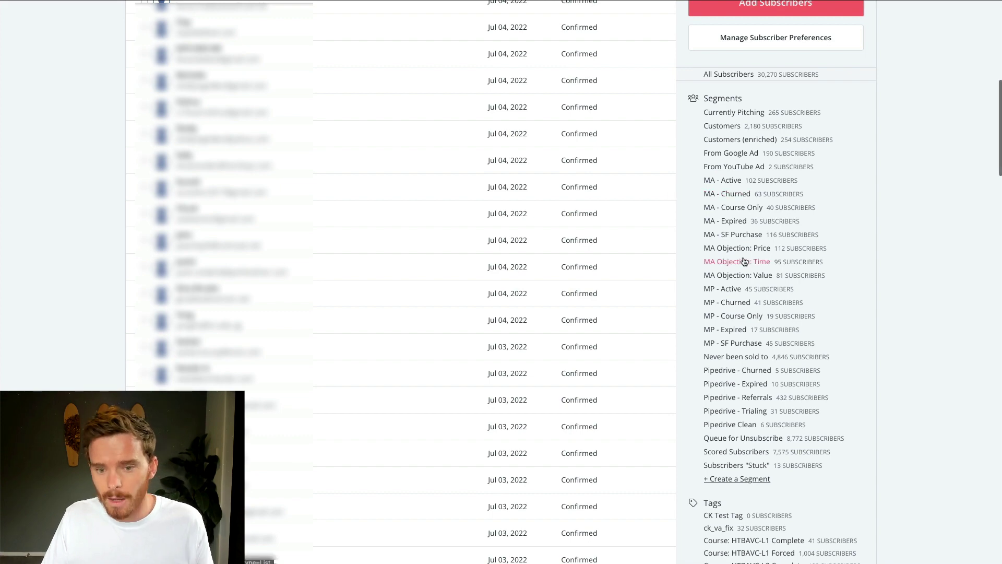
Switch to ConvertKit's subscribers page and examine its segments and tags, including the Flag, Newsletter, Pitched and Purchase tags.
{"action": "scroll", "coordinate": [736, 275], "scroll_direction": "down", "scroll_amount": 6}
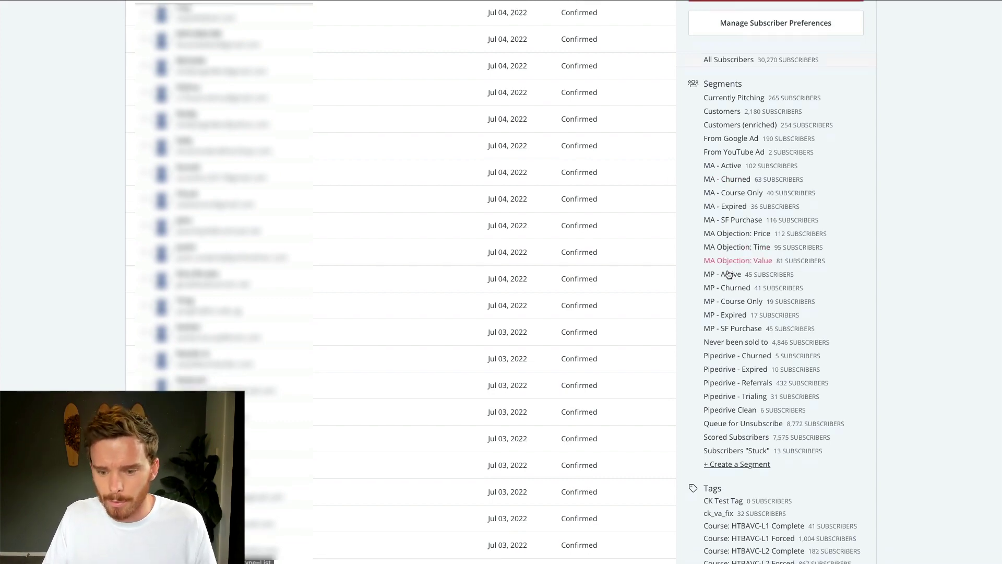
{"action": "scroll", "coordinate": [729, 276], "scroll_direction": "down", "scroll_amount": 2}
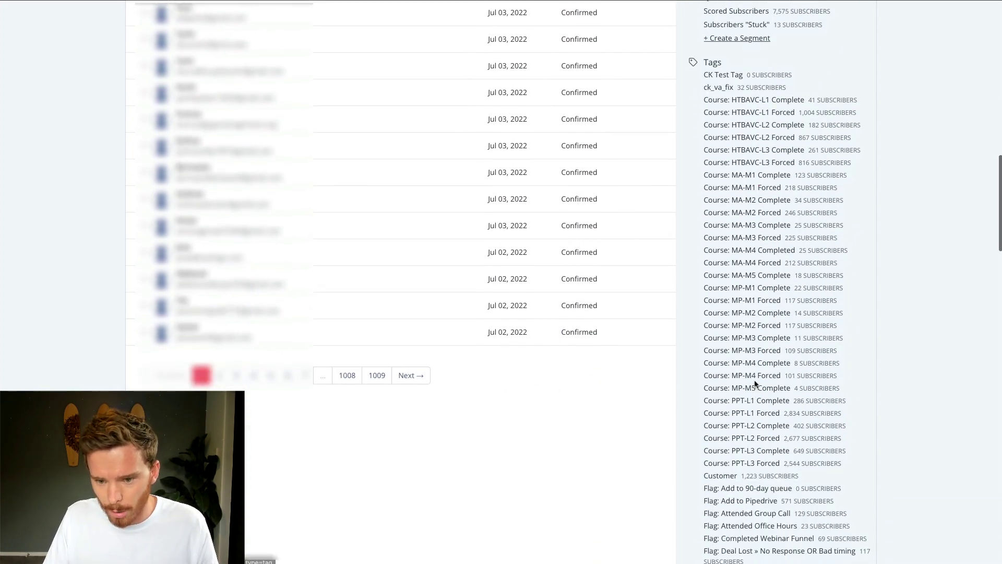
{"action": "scroll", "coordinate": [753, 384], "scroll_direction": "down", "scroll_amount": 4}
{"action": "scroll", "coordinate": [753, 384], "scroll_direction": "down", "scroll_amount": 15}
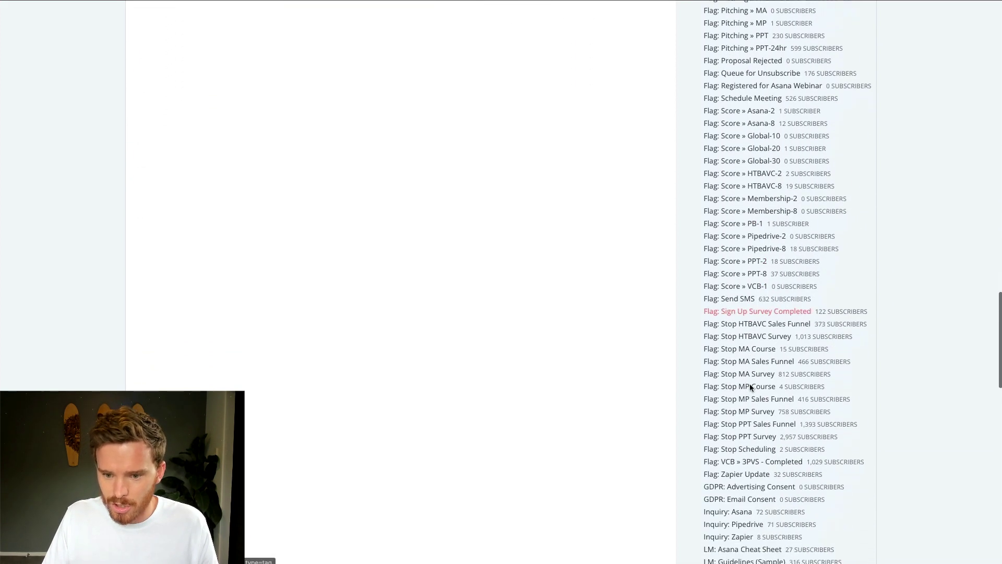
{"action": "scroll", "coordinate": [751, 387], "scroll_direction": "down", "scroll_amount": 3}
{"action": "scroll", "coordinate": [743, 374], "scroll_direction": "down", "scroll_amount": 3}
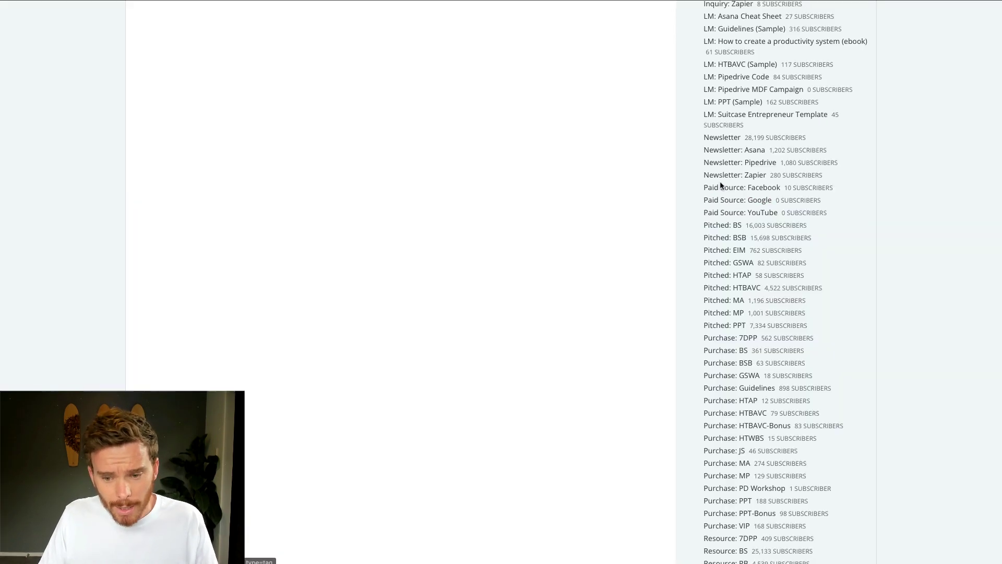
{"action": "scroll", "coordinate": [730, 233], "scroll_direction": "down", "scroll_amount": 3}
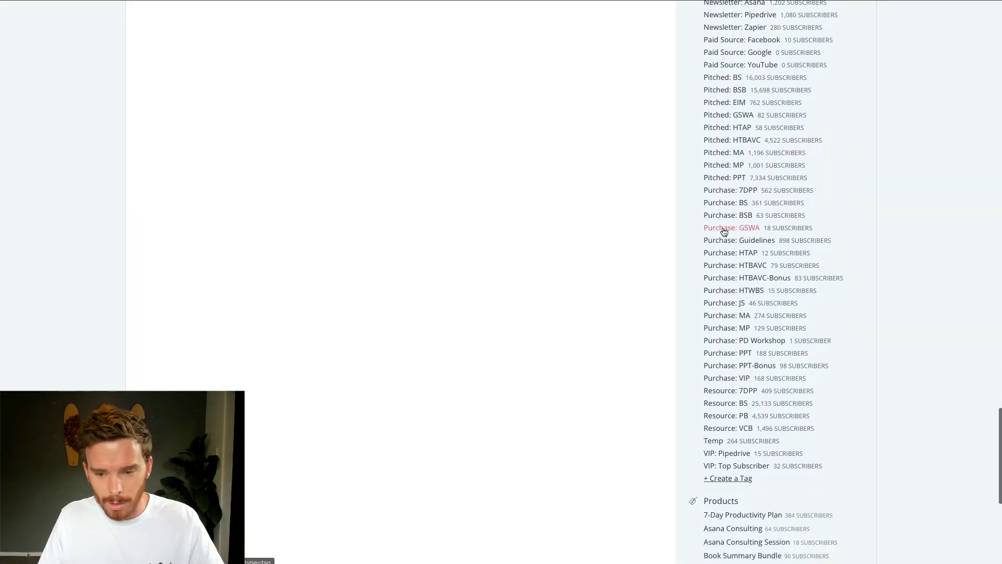
{"action": "scroll", "coordinate": [724, 232], "scroll_direction": "up", "scroll_amount": 3}
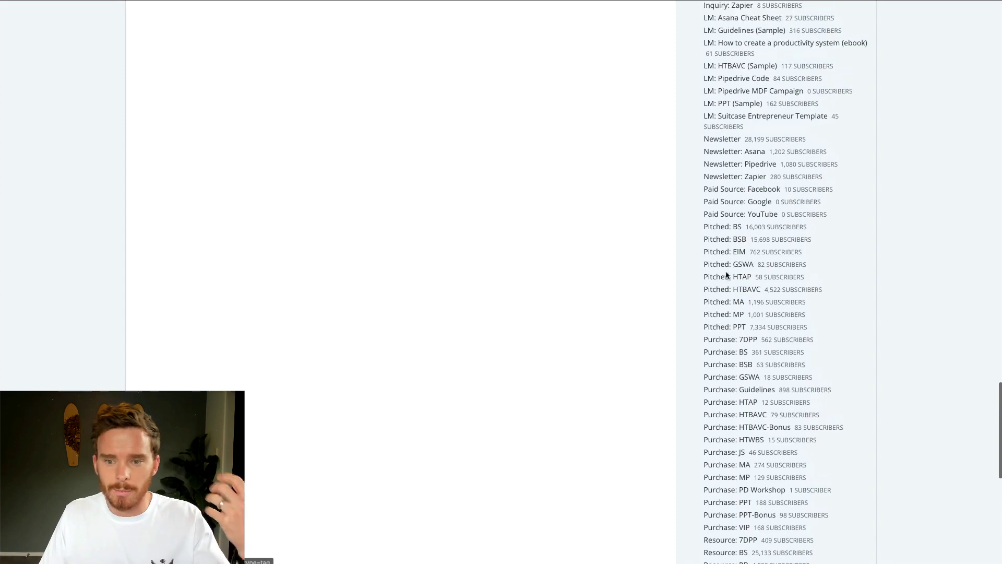
{"action": "scroll", "coordinate": [721, 309], "scroll_direction": "up", "scroll_amount": 2}
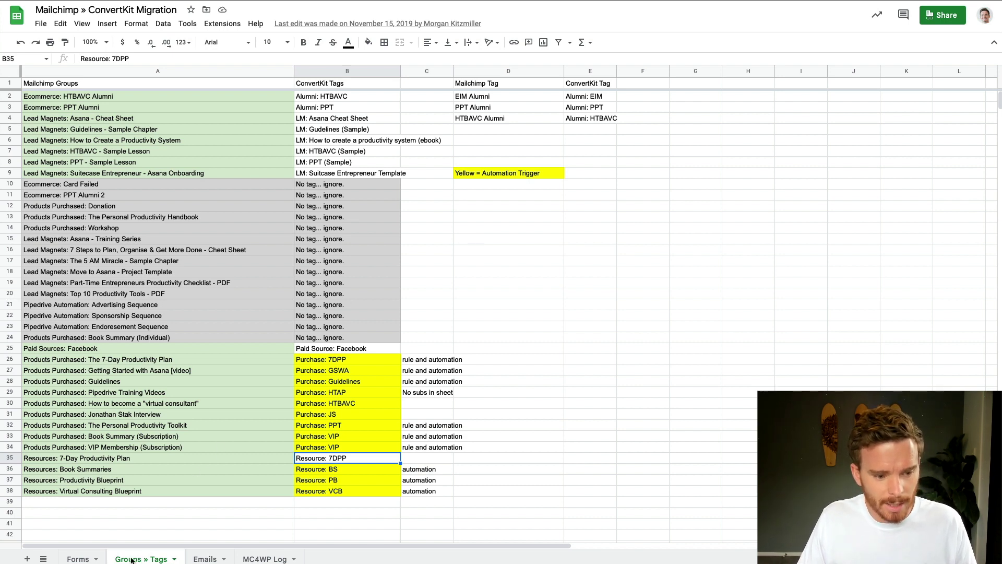
In the Mailchimp » ConvertKit Migration spreadsheet, compare the Mailchimp Groups column with its ConvertKit tags, including the Products Purchased: Guidelines row.
{"action": "left_click", "coordinate": [127, 74]}
{"action": "left_click", "coordinate": [240, 120]}
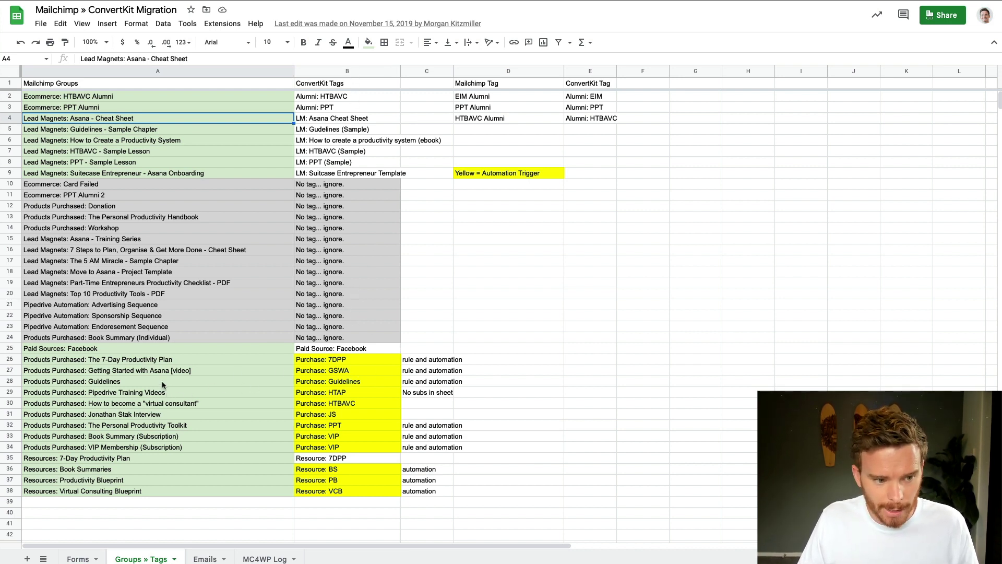
{"action": "left_click", "coordinate": [133, 385]}
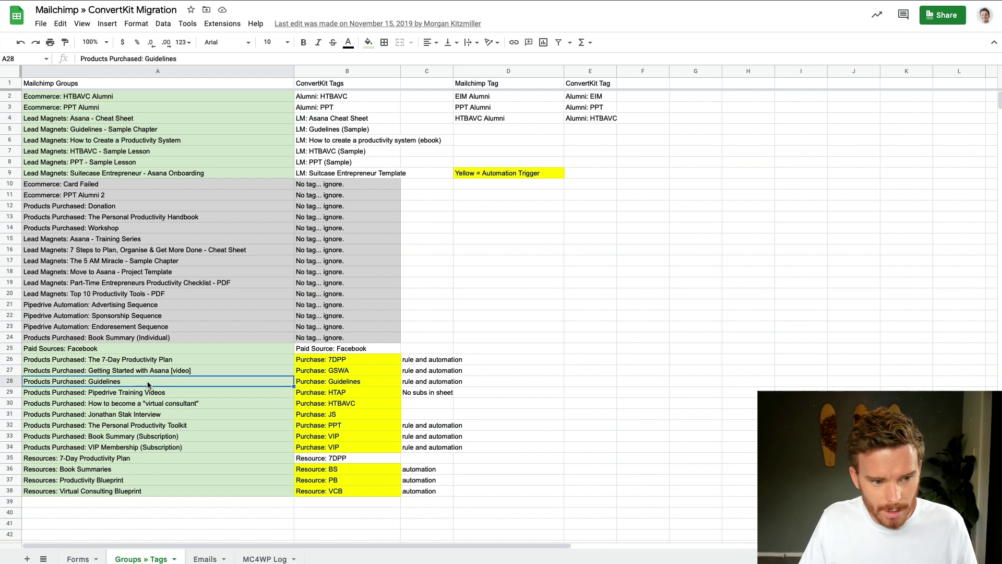
{"action": "left_click", "coordinate": [358, 383]}
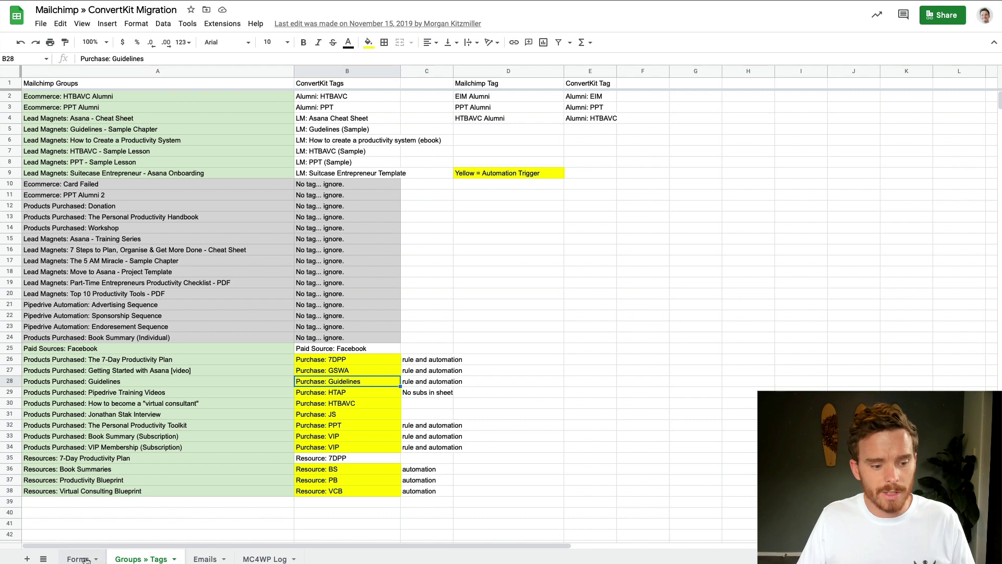
Open the Forms sheet and highlight the Email Forms, Wordpress Page and Live Page columns one after another.
{"action": "key", "text": "ctrl+shift+Page_Up"}
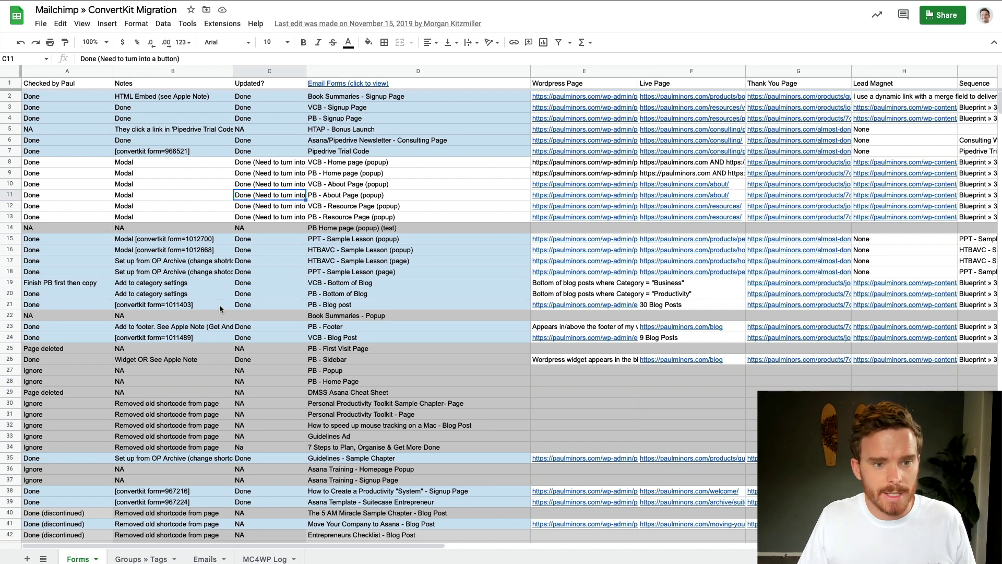
{"action": "left_click", "coordinate": [452, 71]}
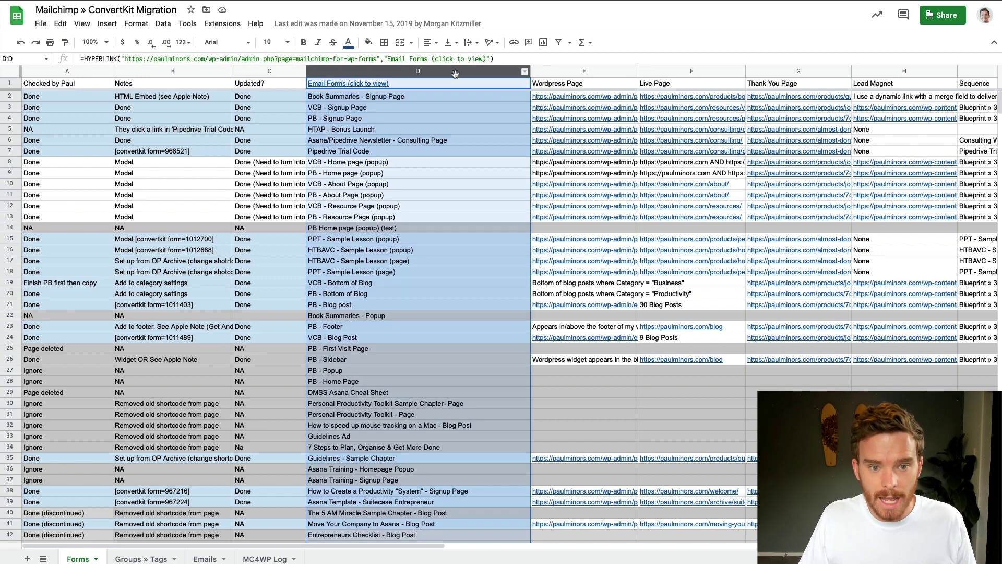
{"action": "left_click", "coordinate": [610, 71]}
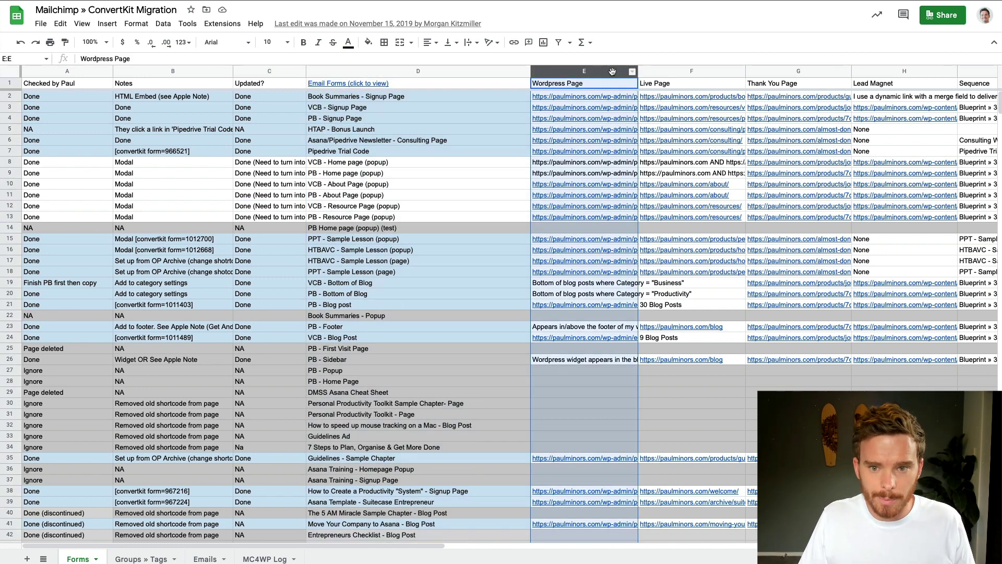
{"action": "left_click", "coordinate": [674, 72]}
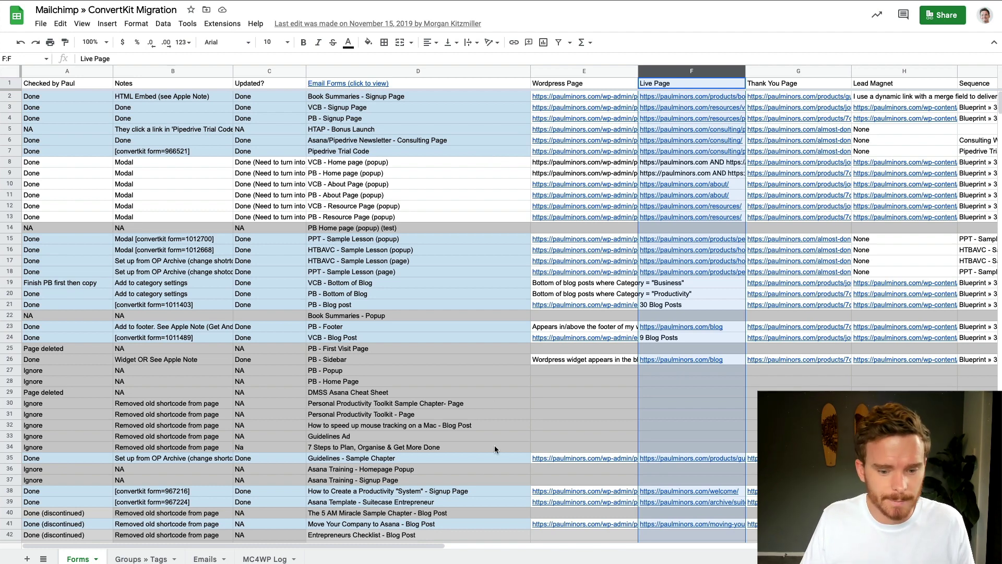
Highlight the Thank You Page, Lead Magnet, Current Mailchimp List and Add ConvertKit Tag columns in turn.
{"action": "left_click_drag", "start_coordinate": [384, 547], "coordinate": [412, 547]}
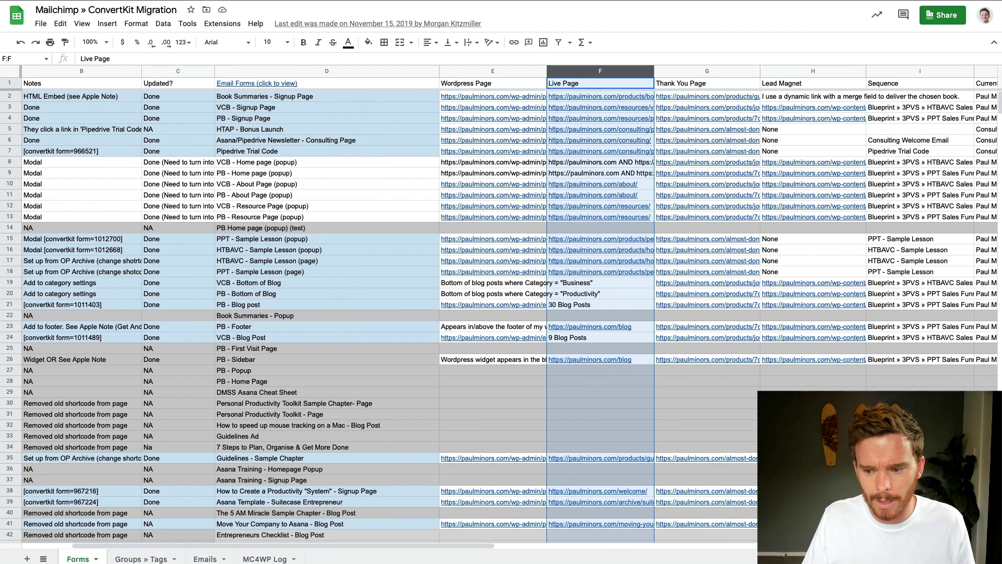
{"action": "scroll", "coordinate": [690, 332], "scroll_direction": "right", "scroll_amount": 6}
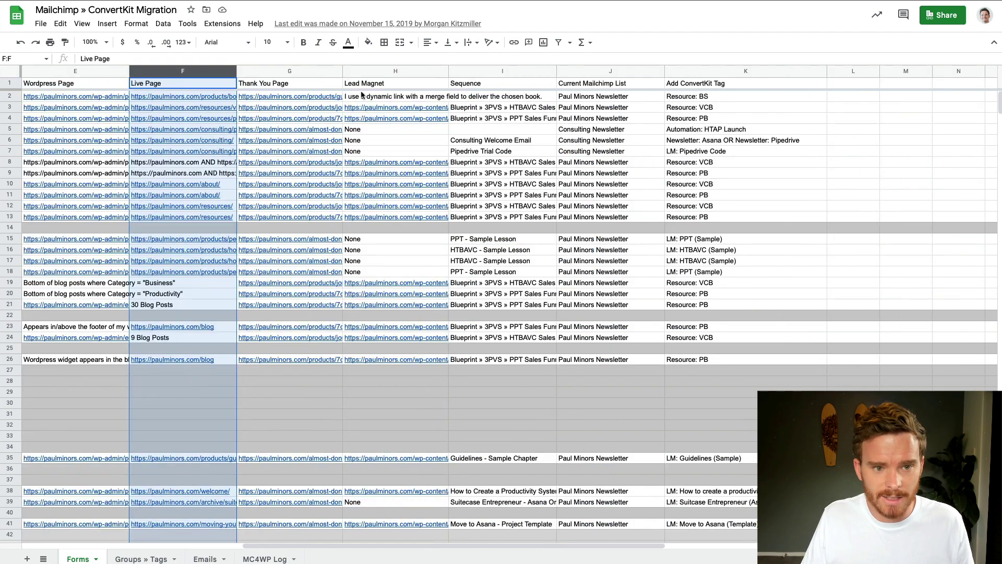
{"action": "left_click", "coordinate": [303, 72]}
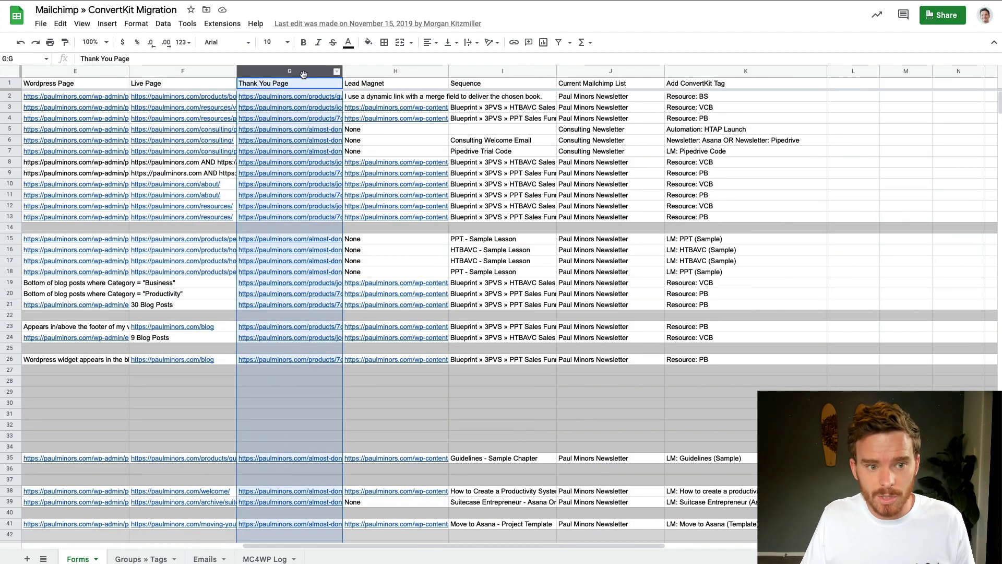
{"action": "left_click", "coordinate": [407, 73]}
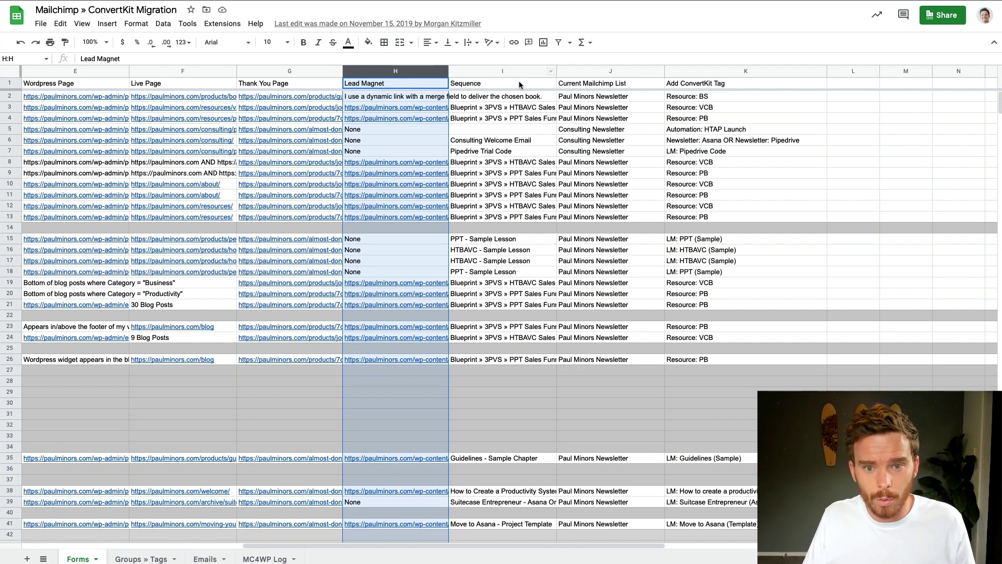
{"action": "left_click", "coordinate": [598, 73]}
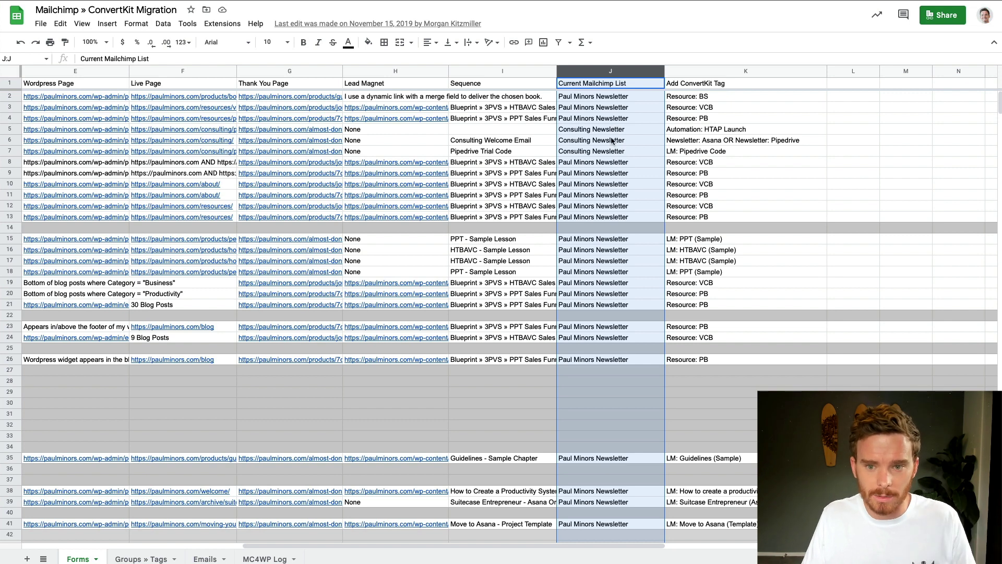
{"action": "left_click", "coordinate": [778, 73]}
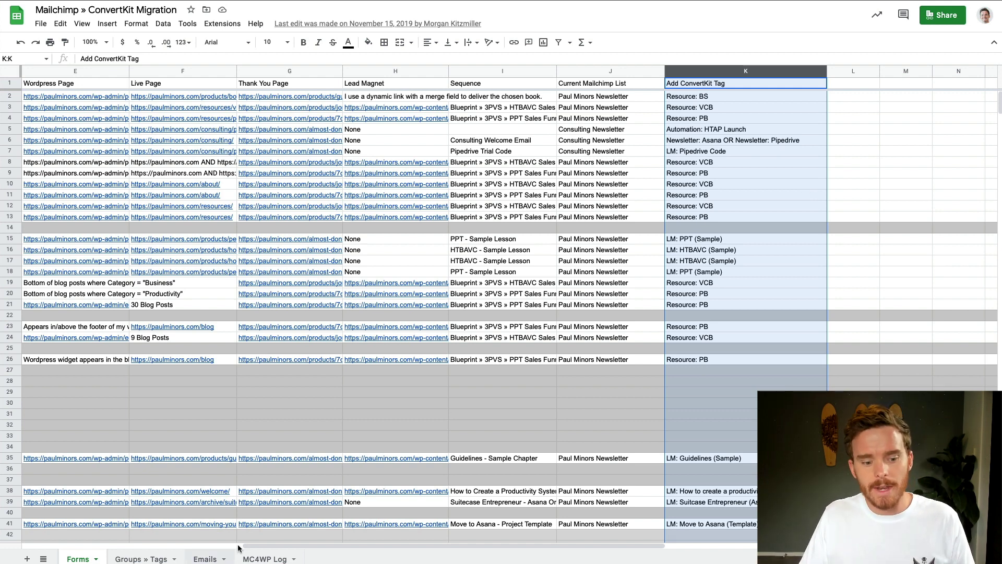
Open the Emails sheet and highlight the Lead Magnets rows 25 to 32, ending on cell C13.
{"action": "left_click", "coordinate": [213, 558]}
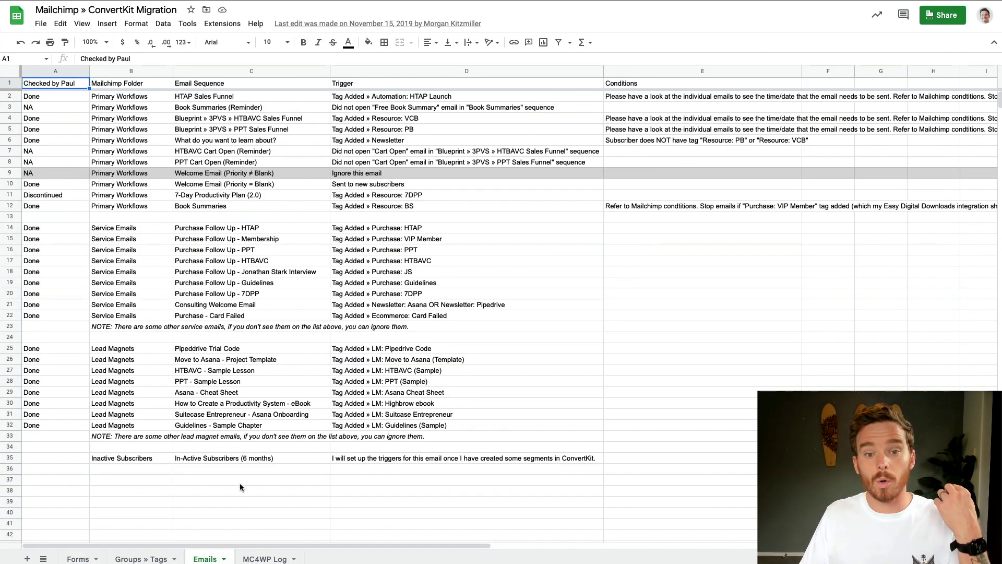
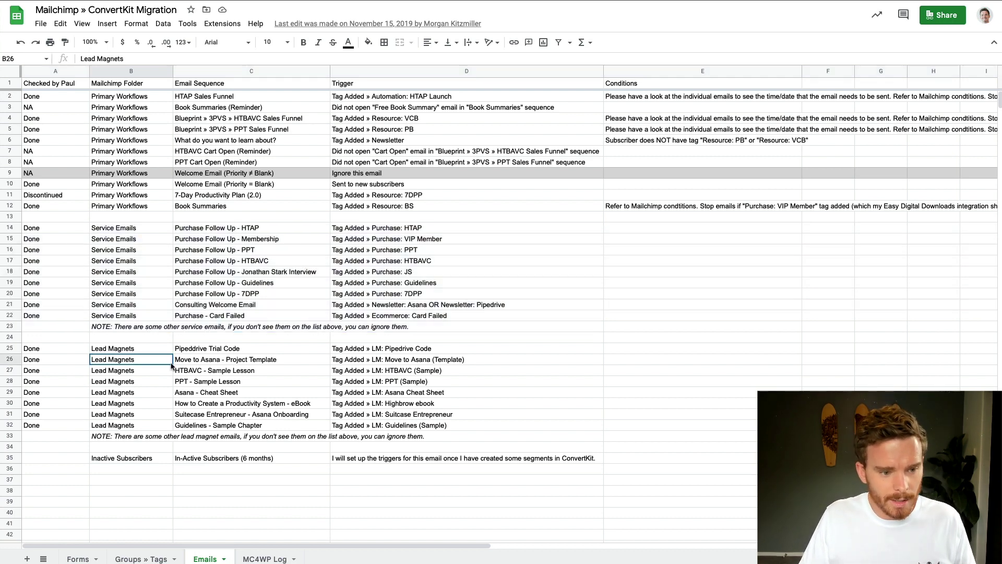
{"action": "left_click_drag", "start_coordinate": [11, 348], "coordinate": [21, 427]}
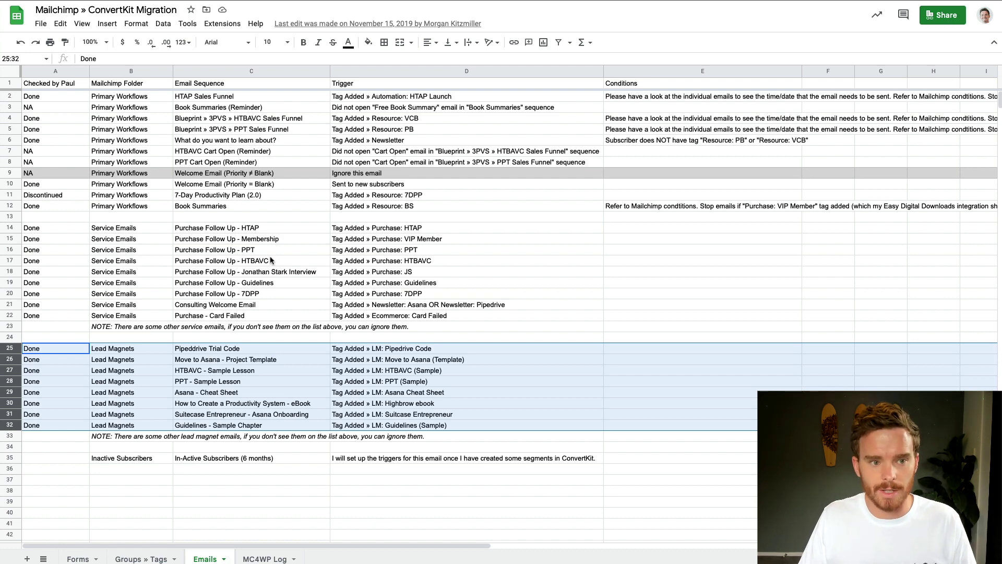
{"action": "left_click", "coordinate": [273, 219]}
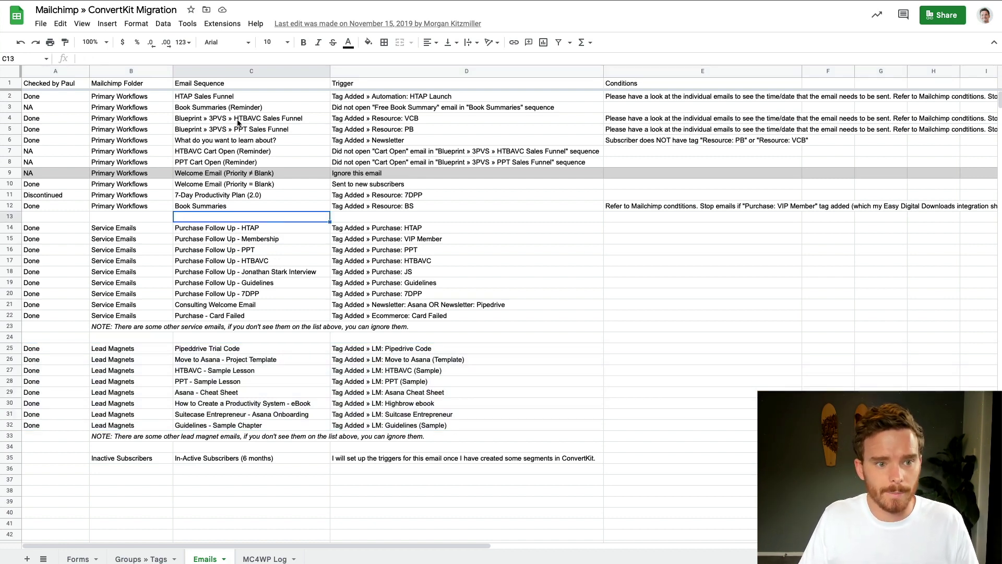
Highlight the Email Sequence and Trigger columns, and check the Book Summaries sequence against its trigger.
{"action": "left_click", "coordinate": [269, 73]}
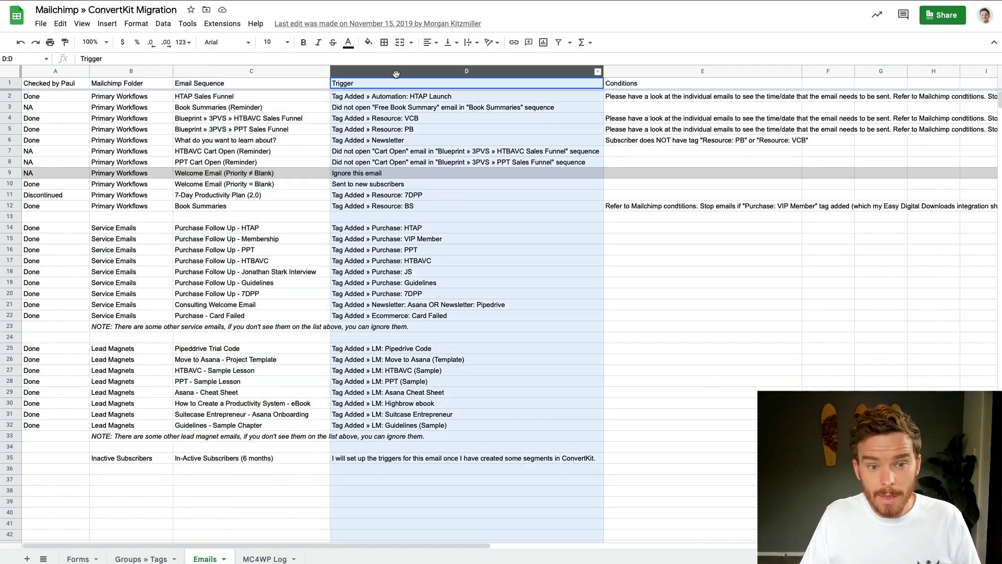
{"action": "left_click", "coordinate": [395, 74]}
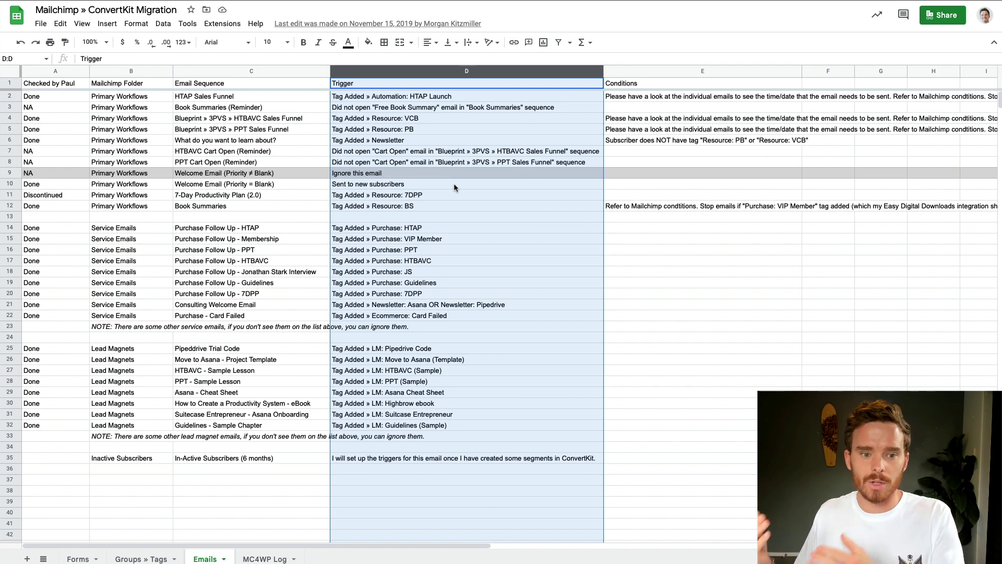
{"action": "left_click", "coordinate": [282, 206]}
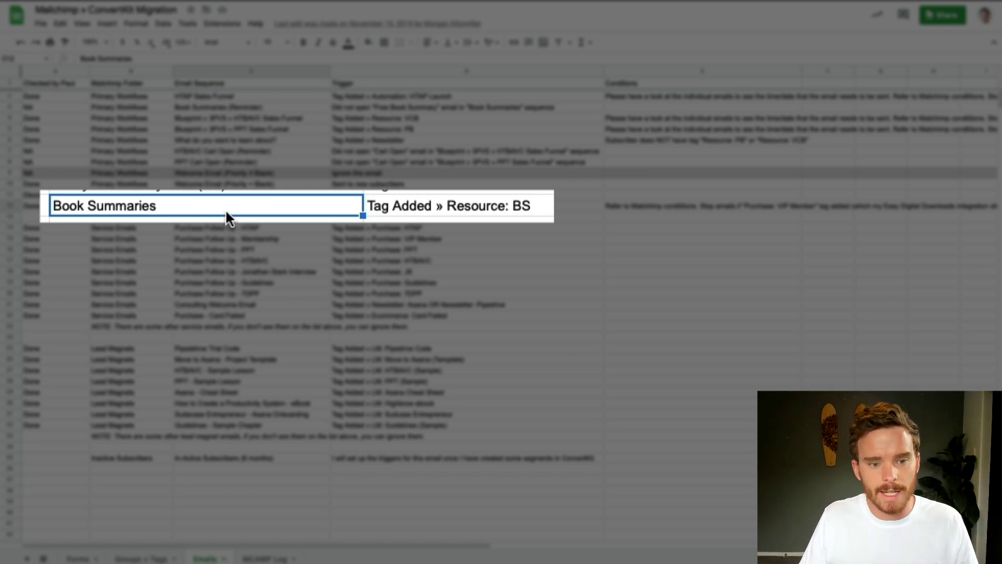
{"action": "left_click", "coordinate": [382, 216]}
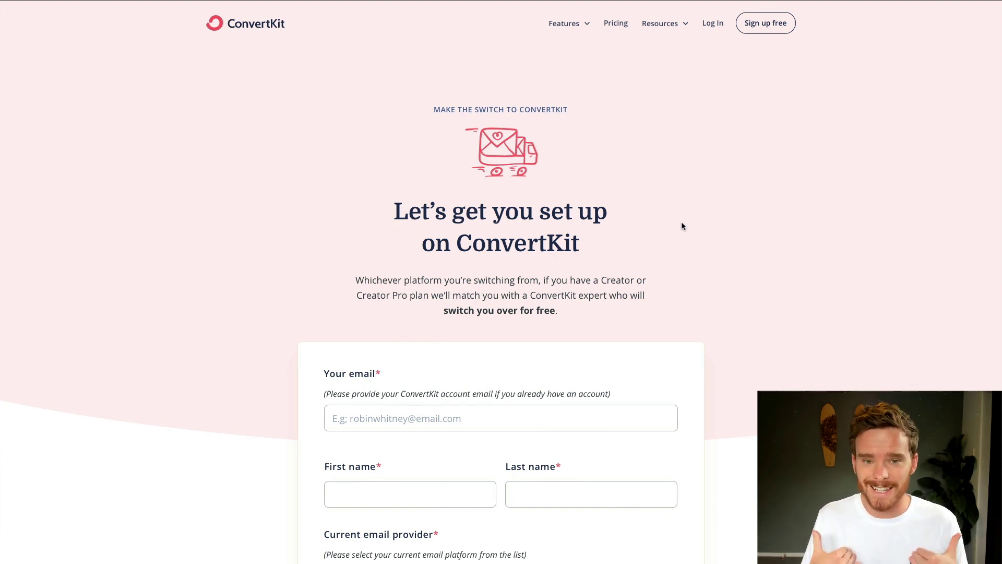
Switch to ConvertKit's migration service page and examine the request form, how the service works and the migration options.
{"action": "scroll", "coordinate": [684, 225], "scroll_direction": "down", "scroll_amount": 12}
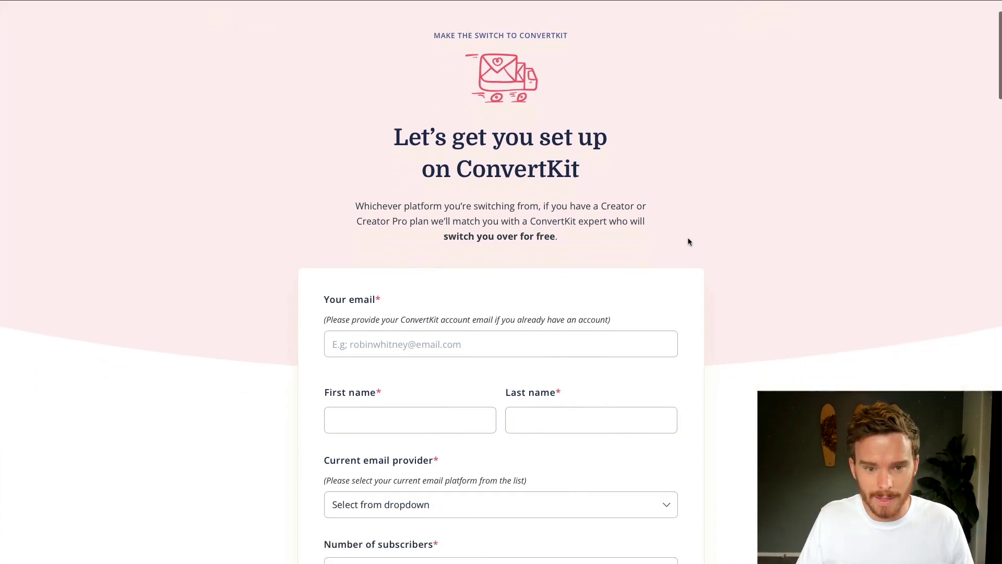
{"action": "scroll", "coordinate": [681, 243], "scroll_direction": "down", "scroll_amount": 2}
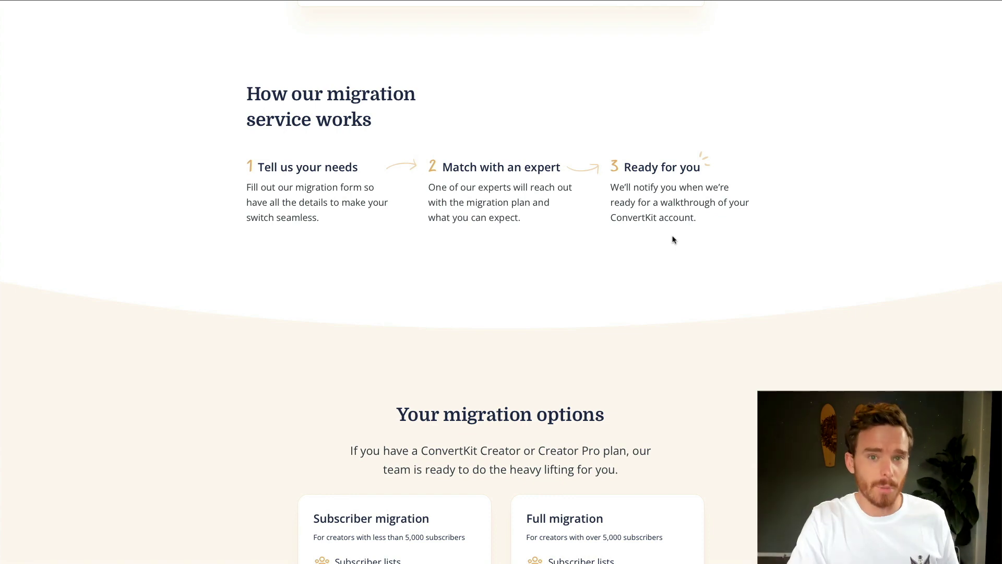
{"action": "scroll", "coordinate": [673, 239], "scroll_direction": "down", "scroll_amount": 7}
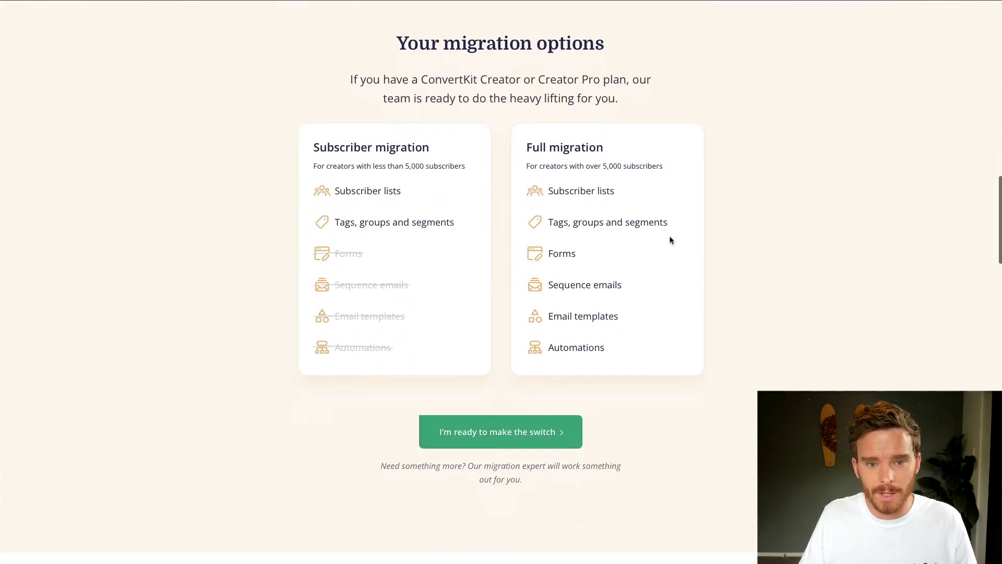